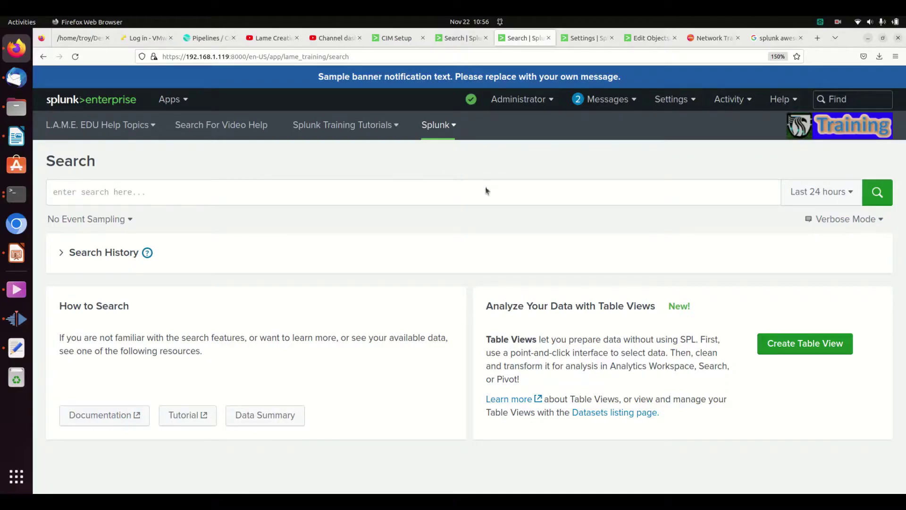
# - Show the Network Traffic data model editor with the All Traffic constraint tag=network tag=communicate
pyautogui.click(651, 38)
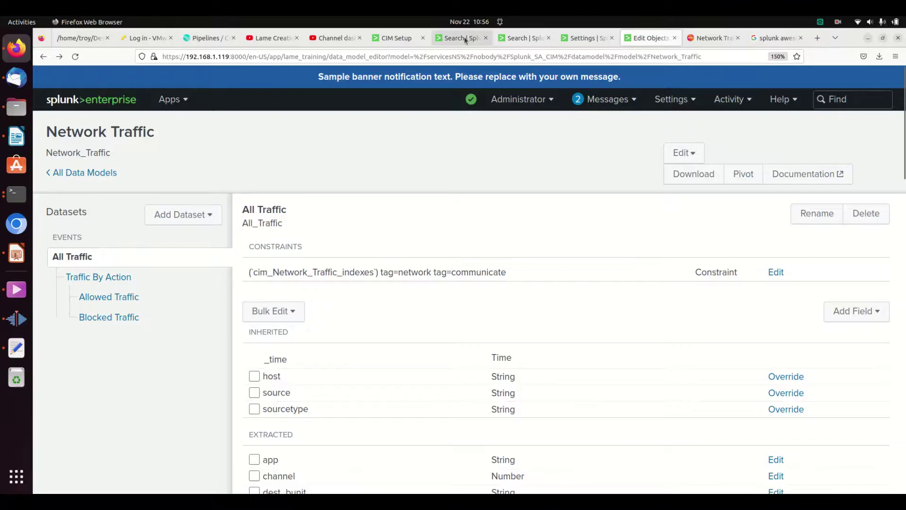
# - From Settings > Event types, open the network_communicate_data event type for editing
pyautogui.click(513, 41)
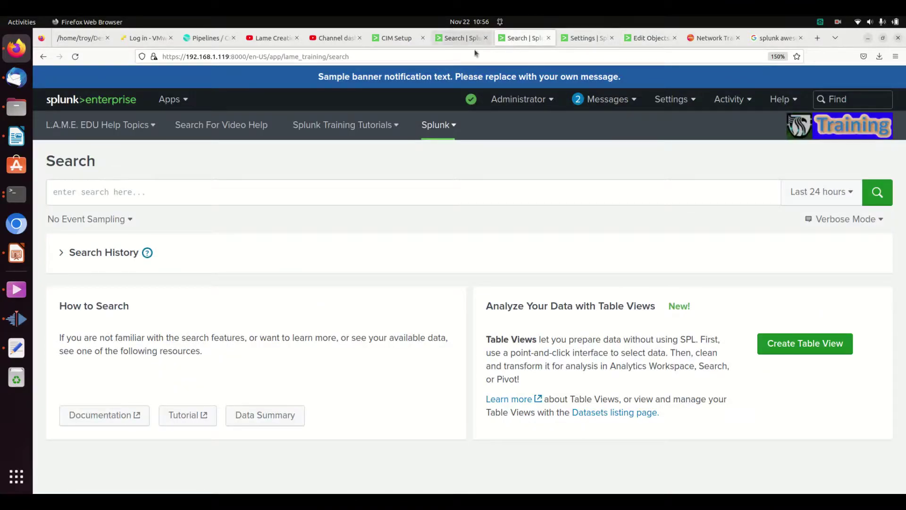
pyautogui.click(670, 100)
pyautogui.click(604, 181)
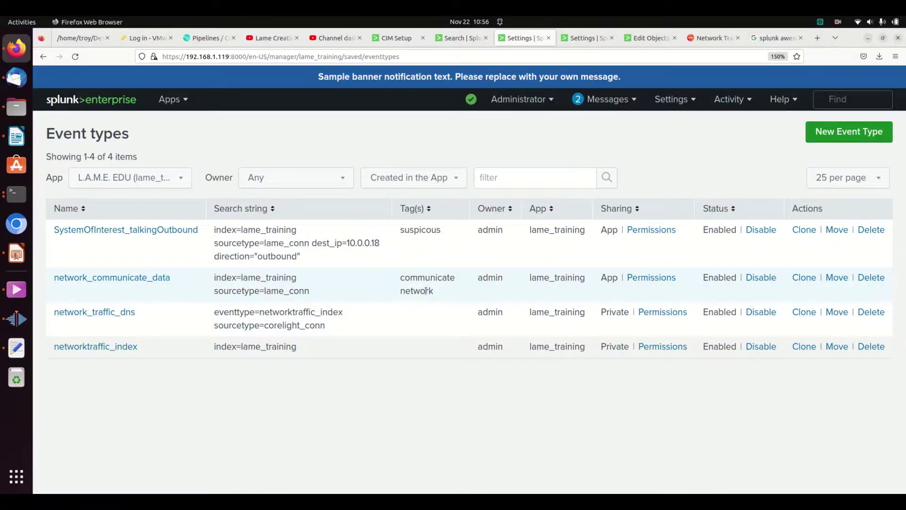
pyautogui.moveTo(214, 278); pyautogui.dragTo(312, 294)
pyautogui.click(311, 294)
# - Review network_communicate_data's search string and tags communicate network, then cancel without saving
pyautogui.click(163, 277)
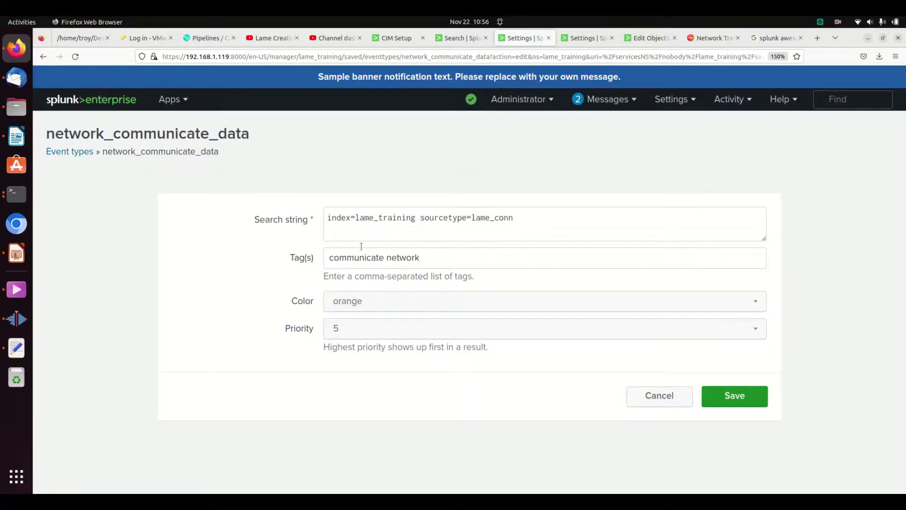
pyautogui.doubleClick(160, 136)
pyautogui.hotkey('ctrl', 'c')
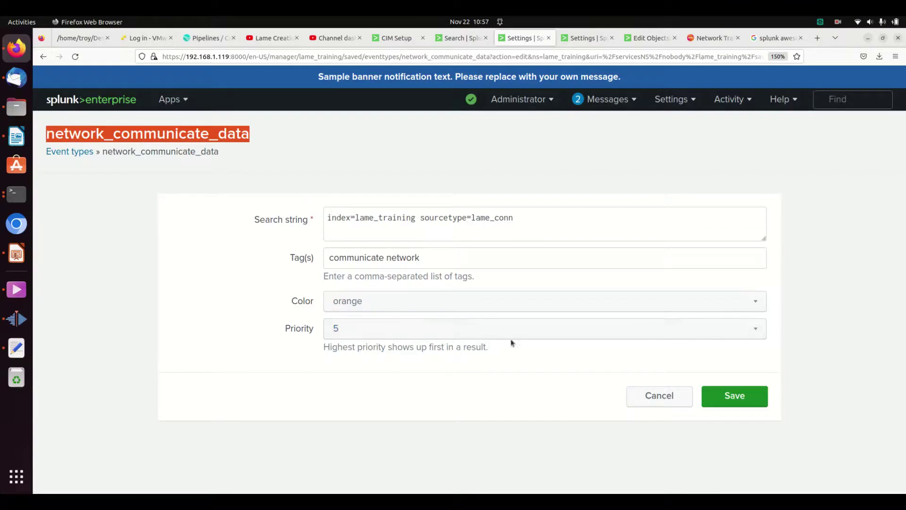
pyautogui.click(661, 407)
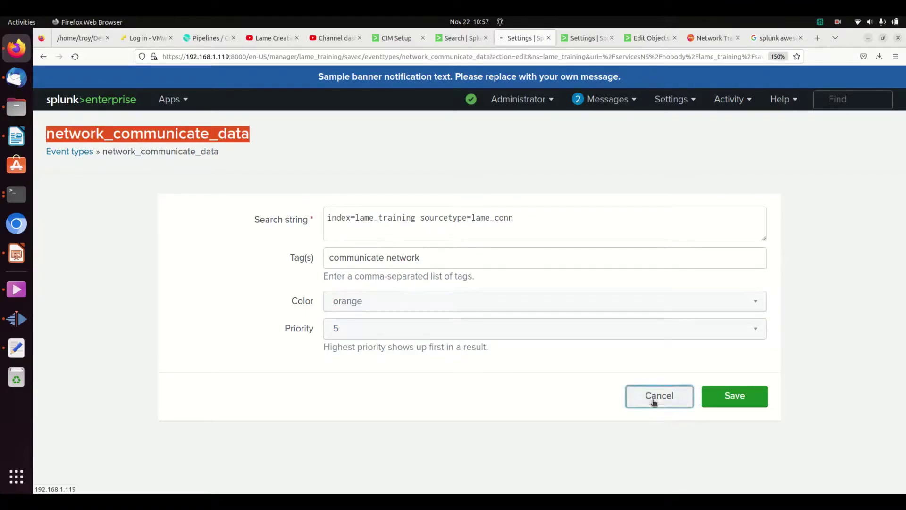
# - Run the search 'eventtype=network_communicate_data | head 100'
pyautogui.click(457, 39)
pyautogui.click(207, 201)
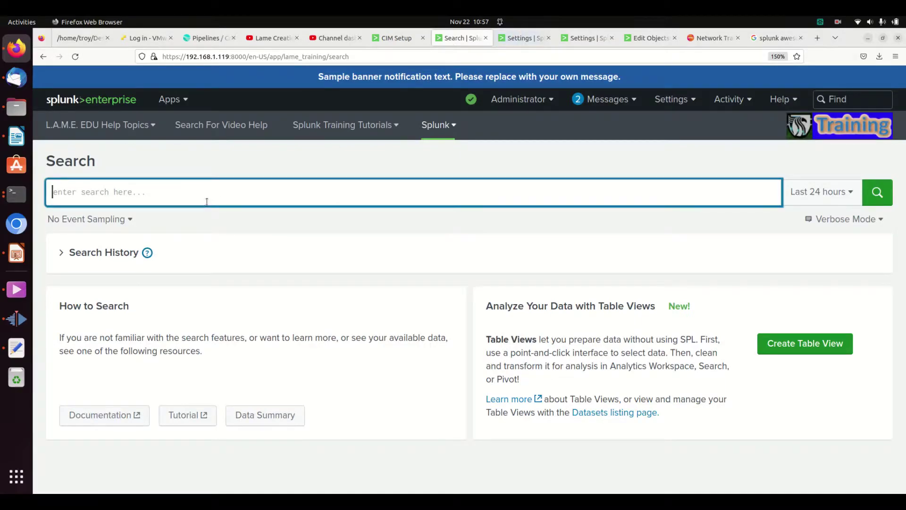
pyautogui.write('eventtype=')
pyautogui.hotkey('ctrl', 'v')
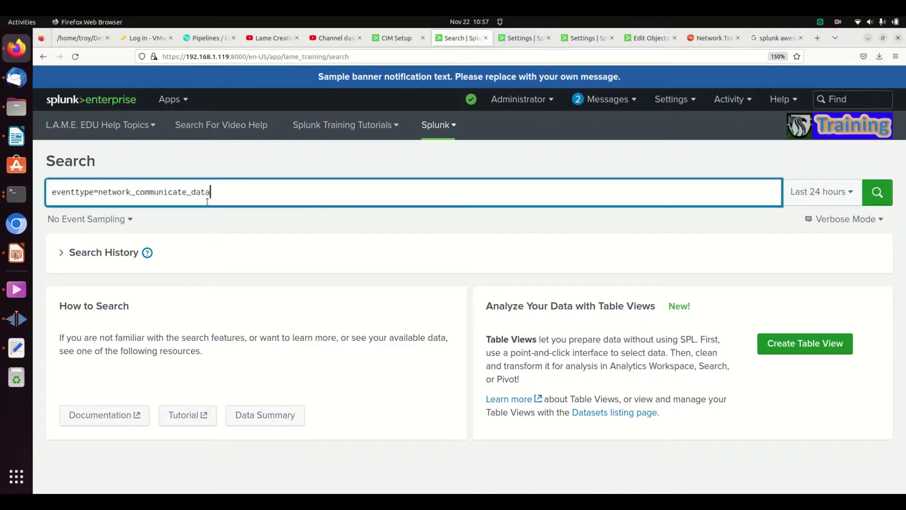
pyautogui.write('| hea')
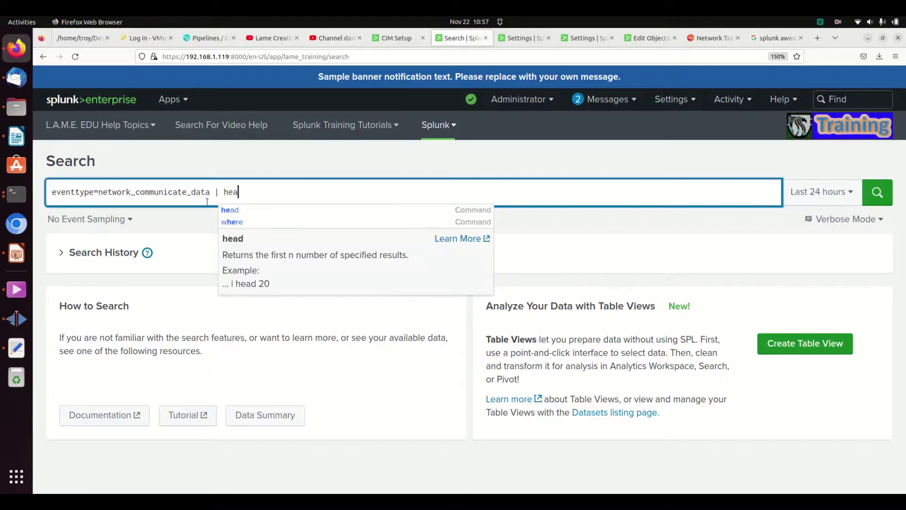
pyautogui.write('d 100')
pyautogui.press('Return')
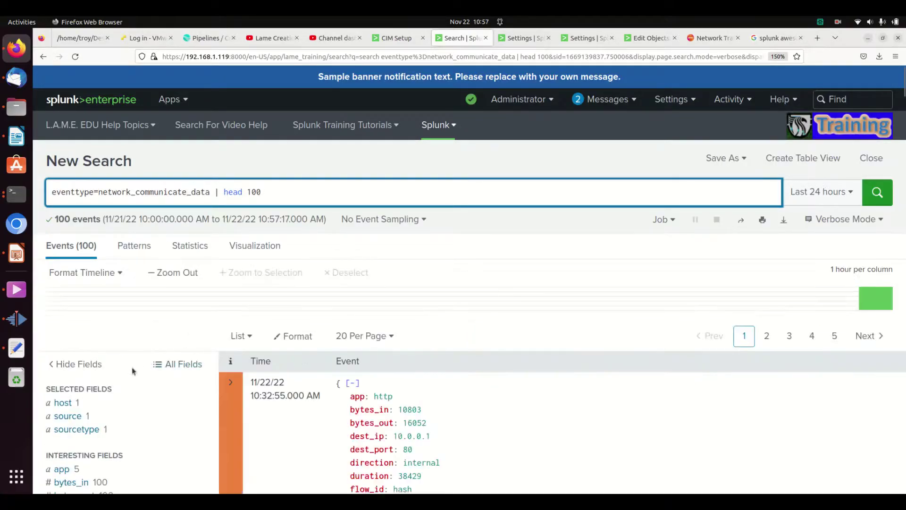
# - Inspect the sourcetype and index field values of the 100 returned events
pyautogui.scroll(-3, 132, 371)
pyautogui.click(96, 276)
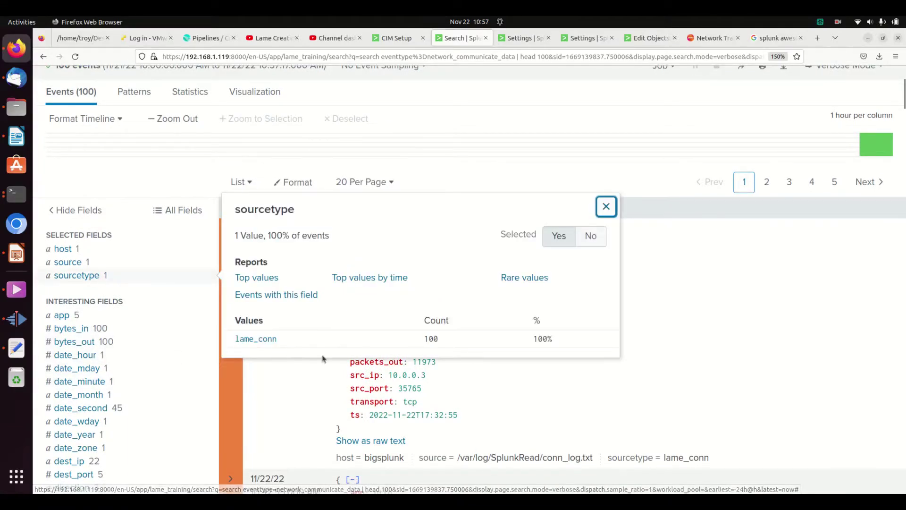
pyautogui.scroll(-5, 85, 376)
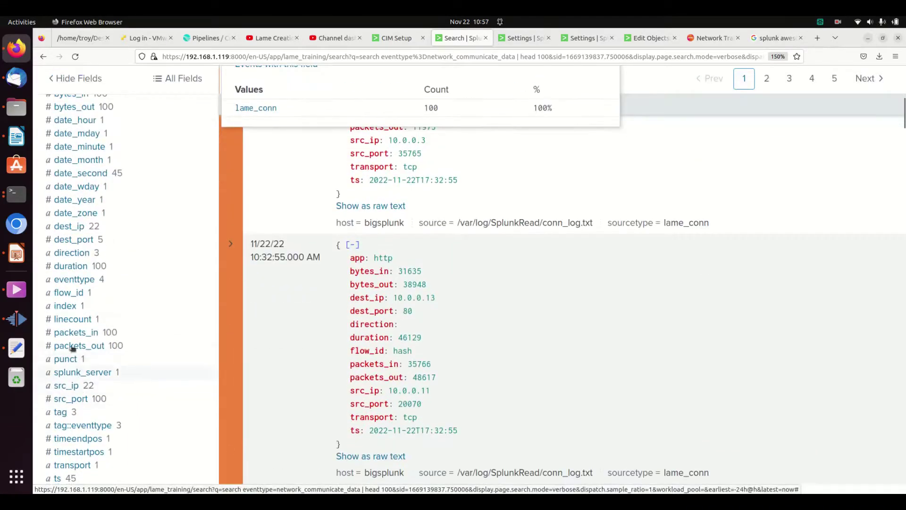
pyautogui.click(66, 306)
pyautogui.scroll(3, 281, 386)
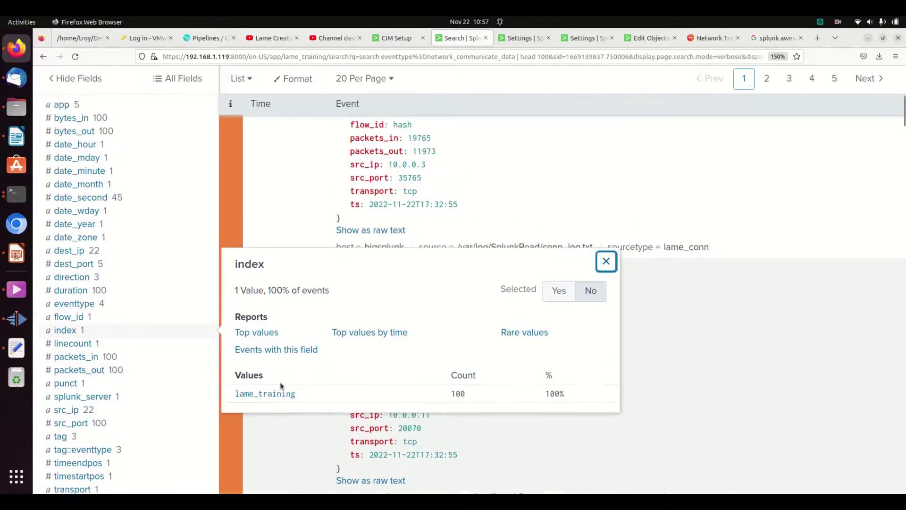
pyautogui.scroll(6, 281, 386)
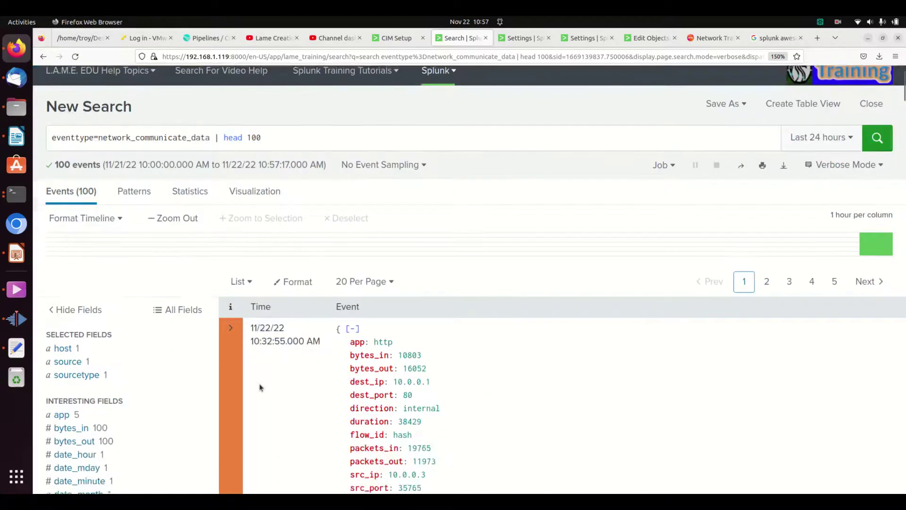
pyautogui.scroll(-7, 260, 387)
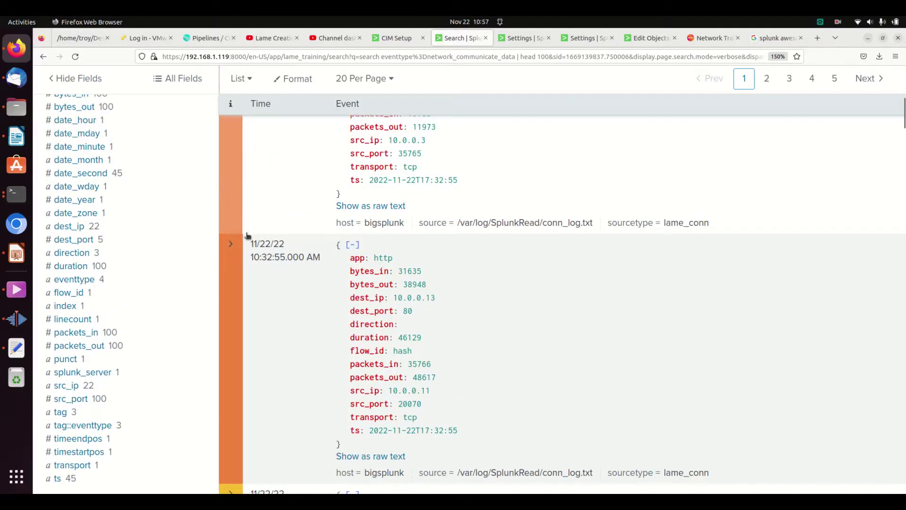
pyautogui.scroll(2, 252, 295)
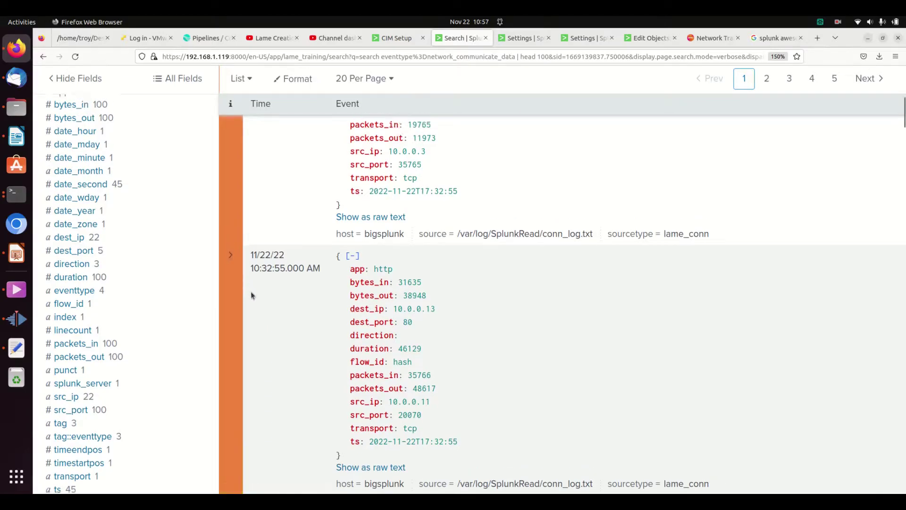
pyautogui.scroll(8, 252, 297)
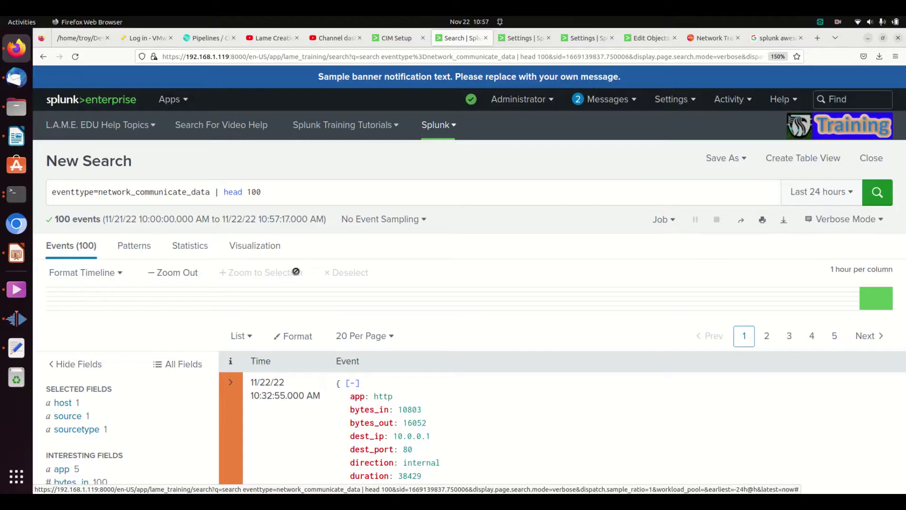
pyautogui.scroll(-4, 430, 347)
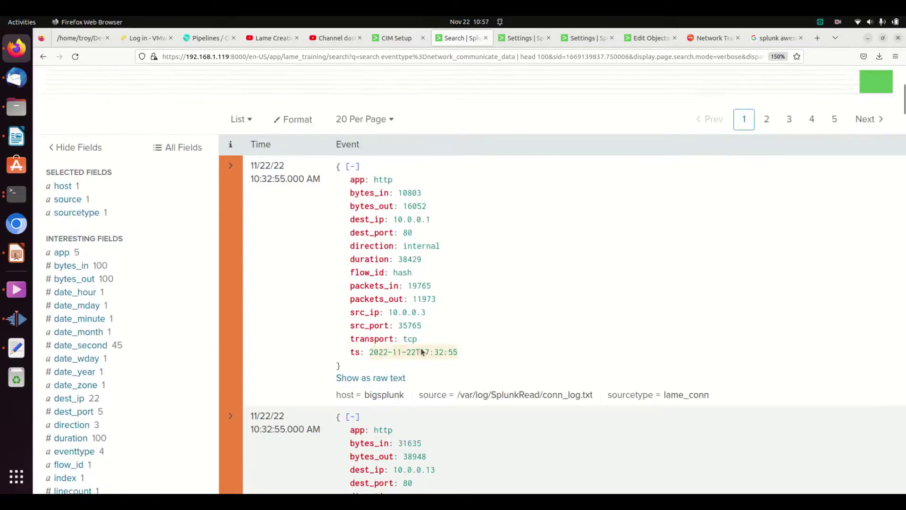
pyautogui.scroll(4, 422, 352)
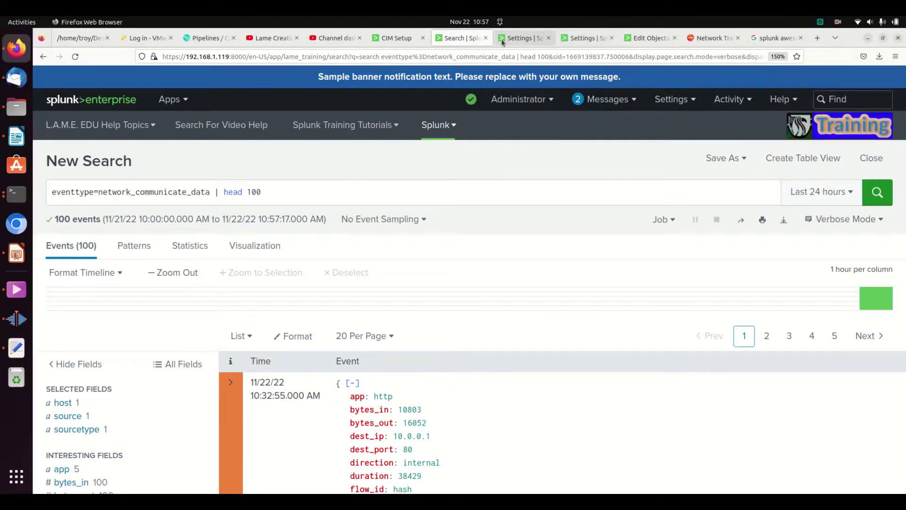
# - Inspect SystemOfInterest_talkingOutbound (dest_ip=10.0.0.18, tag suspicous) and cancel the edit form unchanged
pyautogui.click(585, 38)
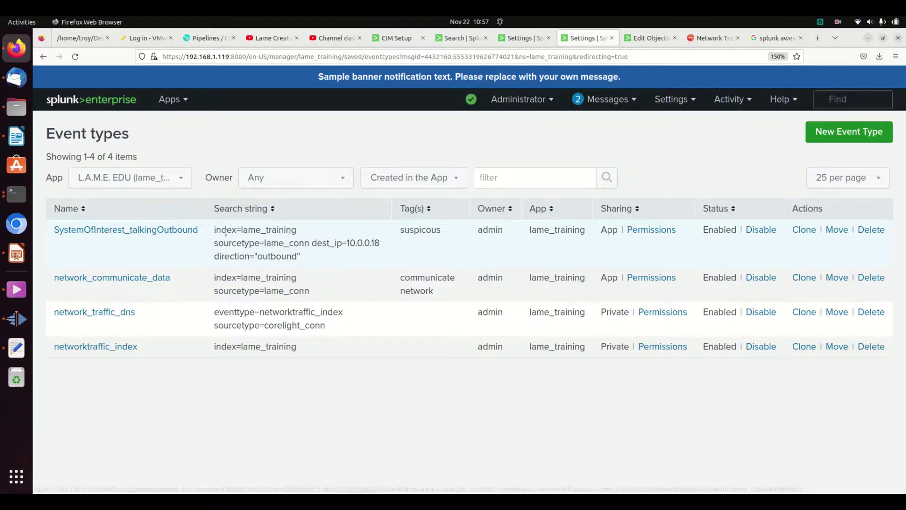
pyautogui.moveTo(309, 242); pyautogui.dragTo(227, 229)
pyautogui.doubleClick(319, 244)
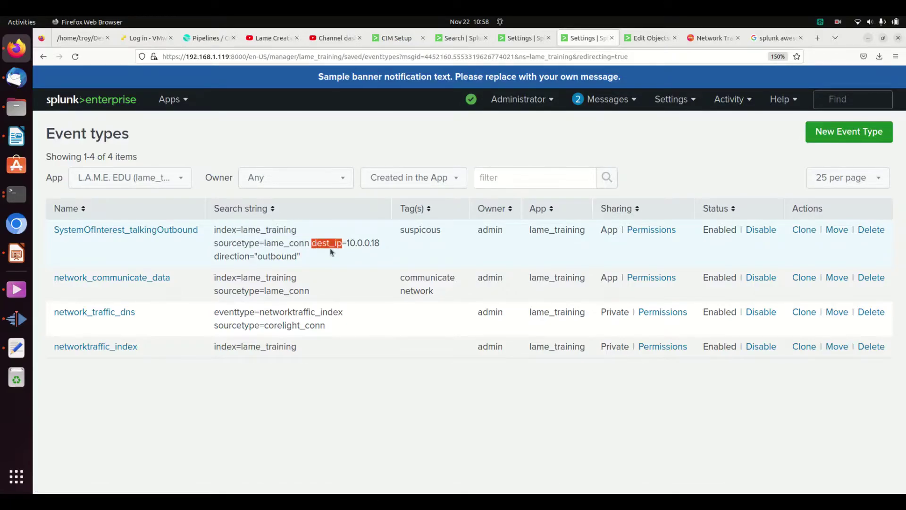
pyautogui.click(363, 243)
pyautogui.click(171, 231)
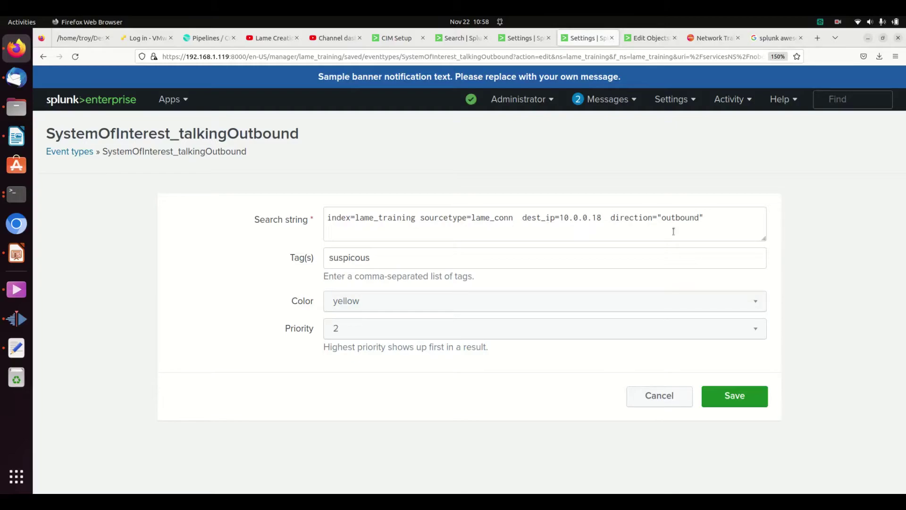
pyautogui.doubleClick(386, 259)
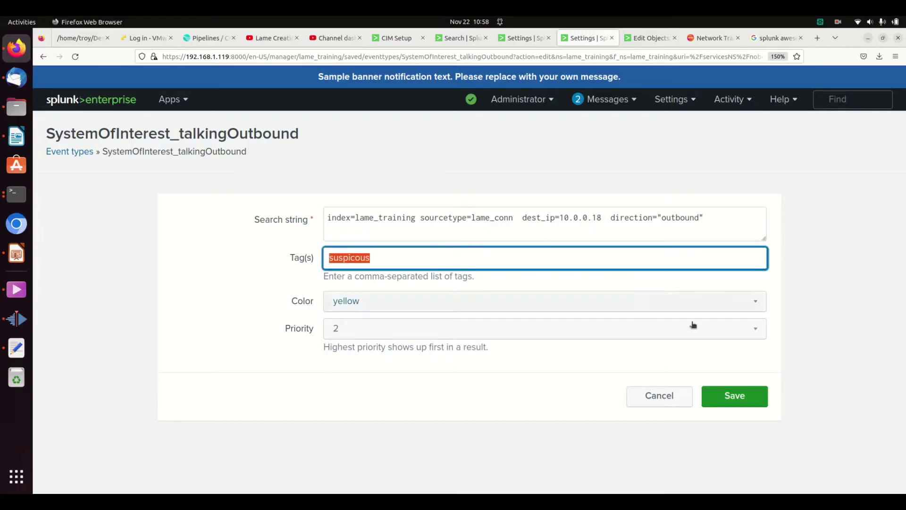
pyautogui.click(652, 399)
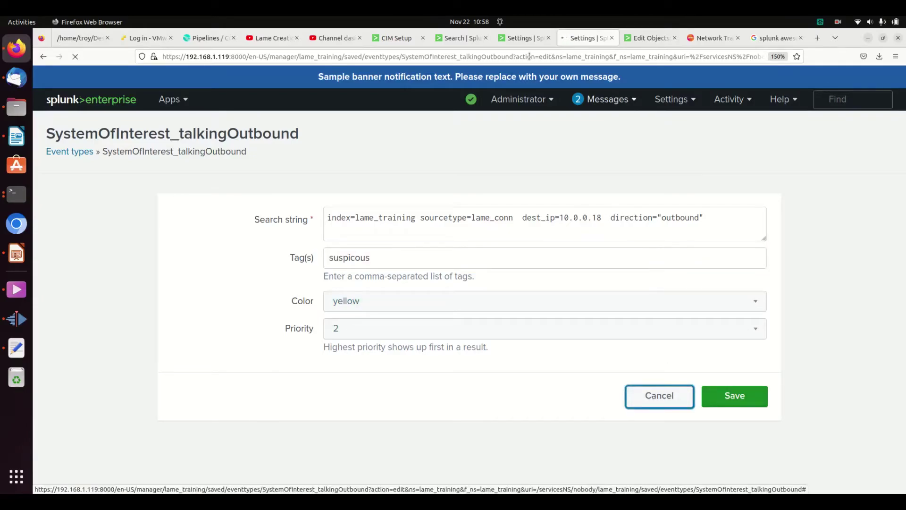
# - Replace the search query with 'index=lame_training tag=suspicious'
pyautogui.click(451, 38)
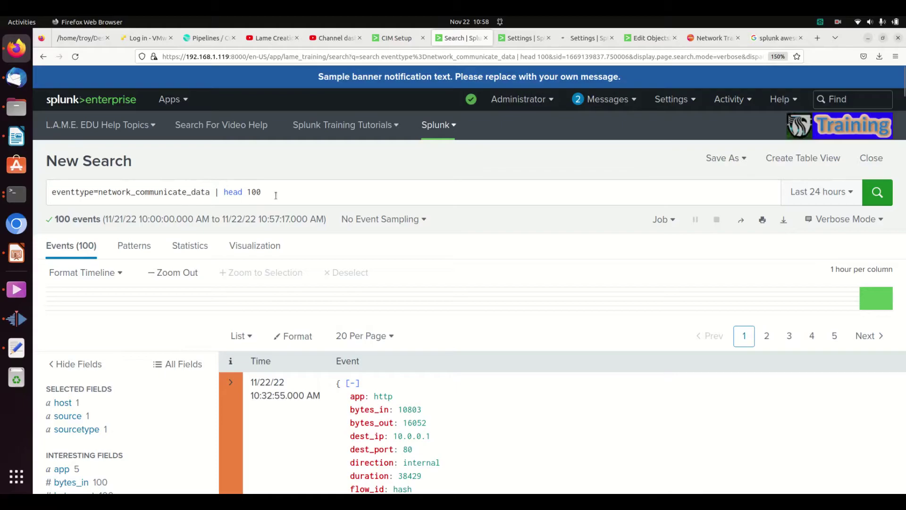
pyautogui.tripleClick(165, 192)
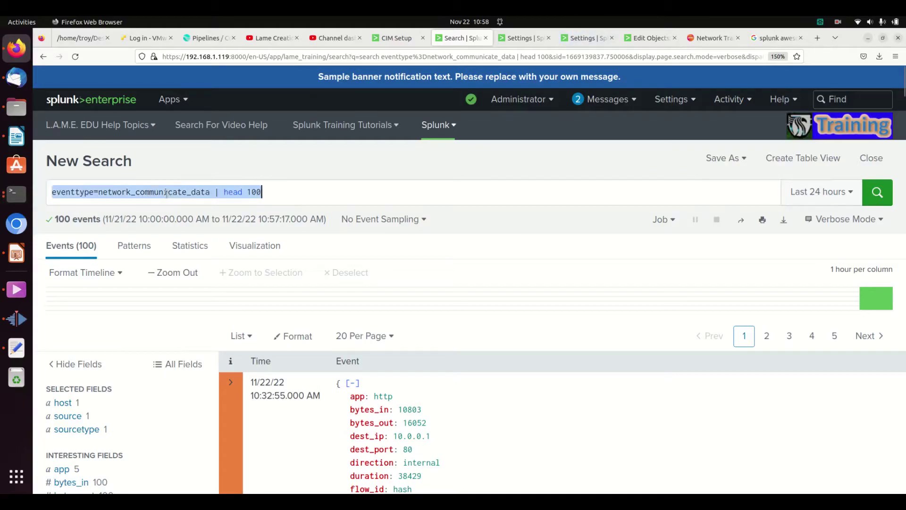
pyautogui.doubleClick(165, 192)
pyautogui.tripleClick(165, 192)
pyautogui.write('idnex=')
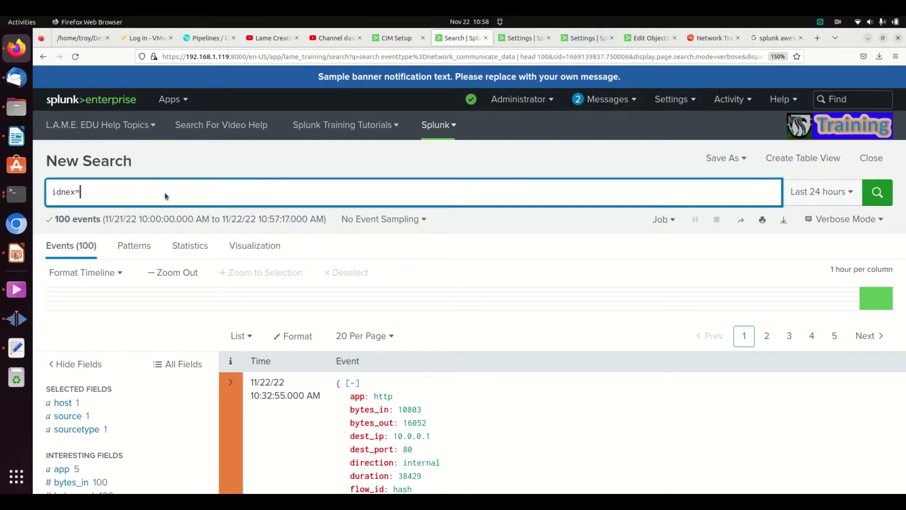
pyautogui.press('BackSpace')
pyautogui.press('BackSpace')
pyautogui.press('BackSpace')
pyautogui.press('BackSpace')
pyautogui.press('BackSpace')
pyautogui.write('index=b')
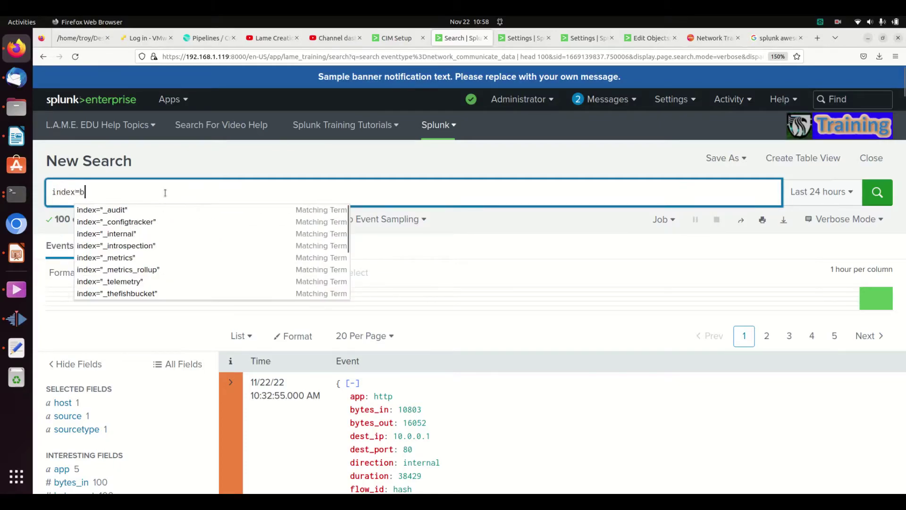
pyautogui.press('BackSpace')
pyautogui.write('lame_trainin')
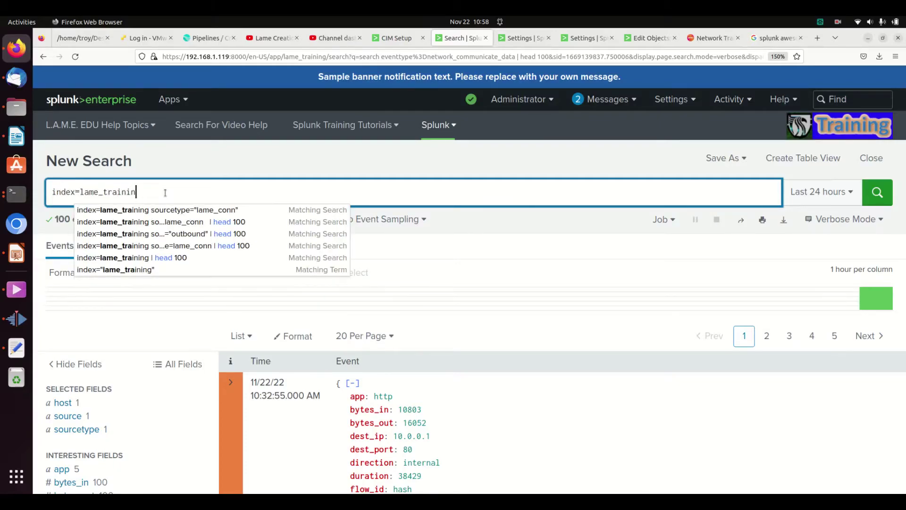
pyautogui.write('g tag=')
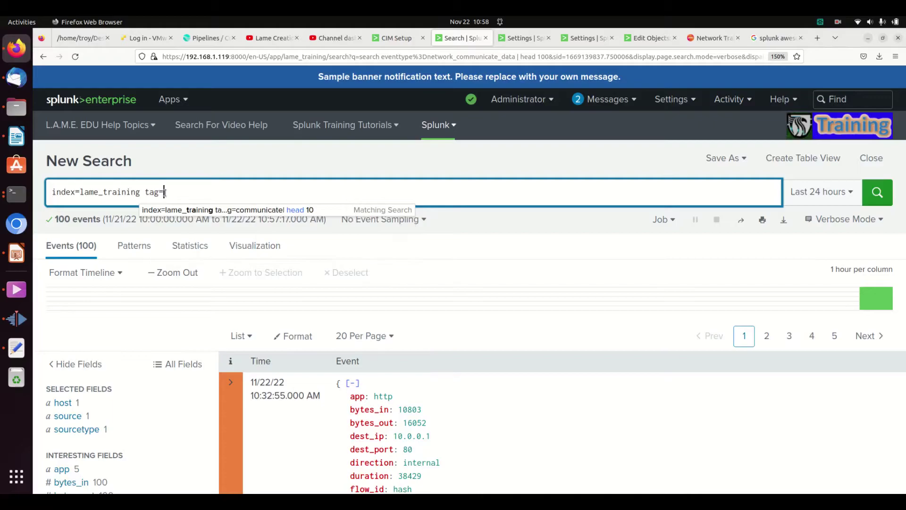
pyautogui.write('suspicious')
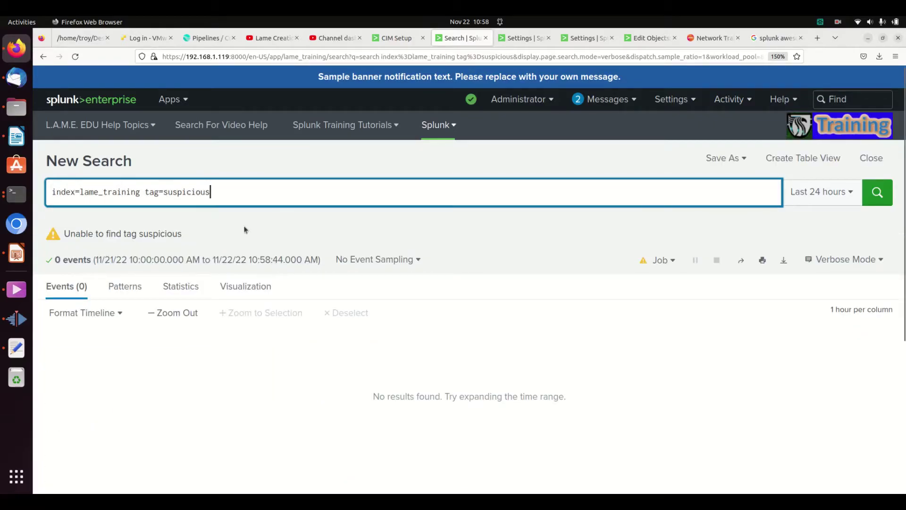
# - Swap in the event type's spelling 'suspicous' for the tag and run the search
pyautogui.click(581, 37)
pyautogui.moveTo(444, 230); pyautogui.dragTo(399, 231)
pyautogui.hotkey('ctrl', 'c')
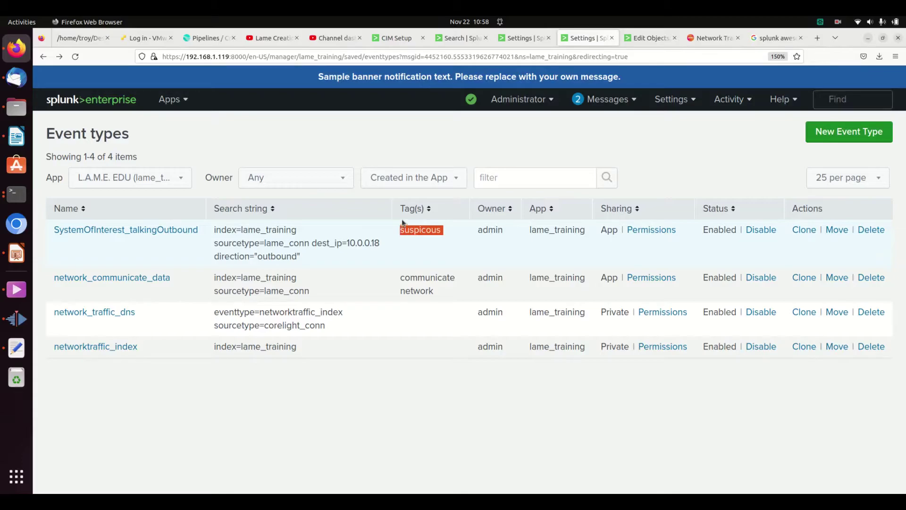
pyautogui.click(464, 38)
pyautogui.doubleClick(190, 191)
pyautogui.hotkey('ctrl', 'v')
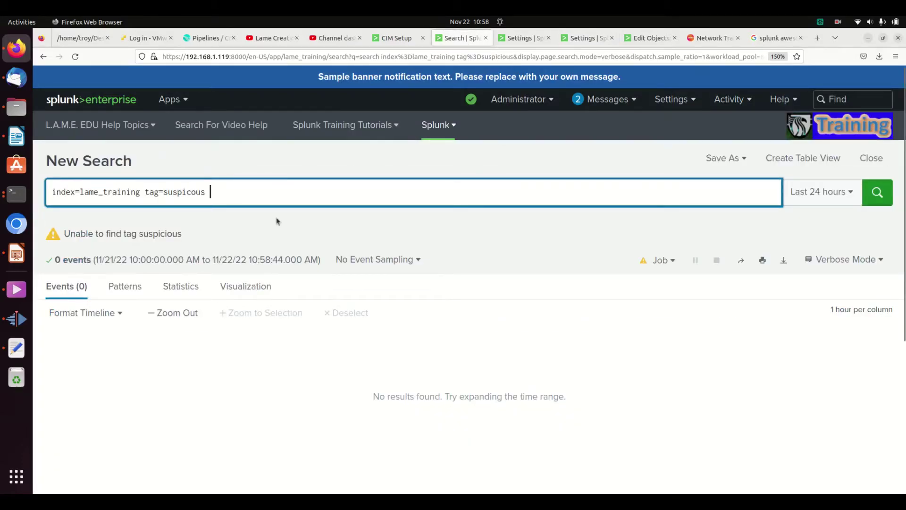
pyautogui.press('Return')
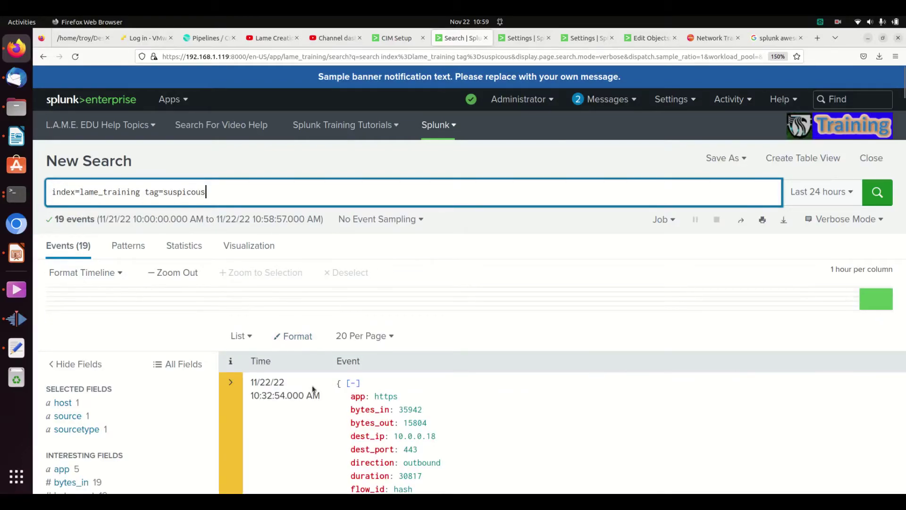
# - Scroll through the 19 tagged events, then go back to the Event types list
pyautogui.scroll(-3, 310, 386)
pyautogui.scroll(-15, 274, 356)
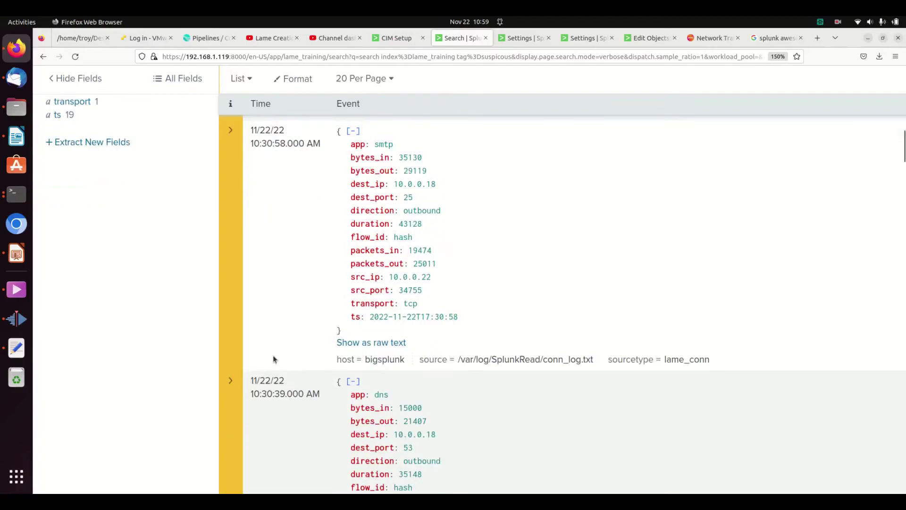
pyautogui.scroll(-15, 272, 357)
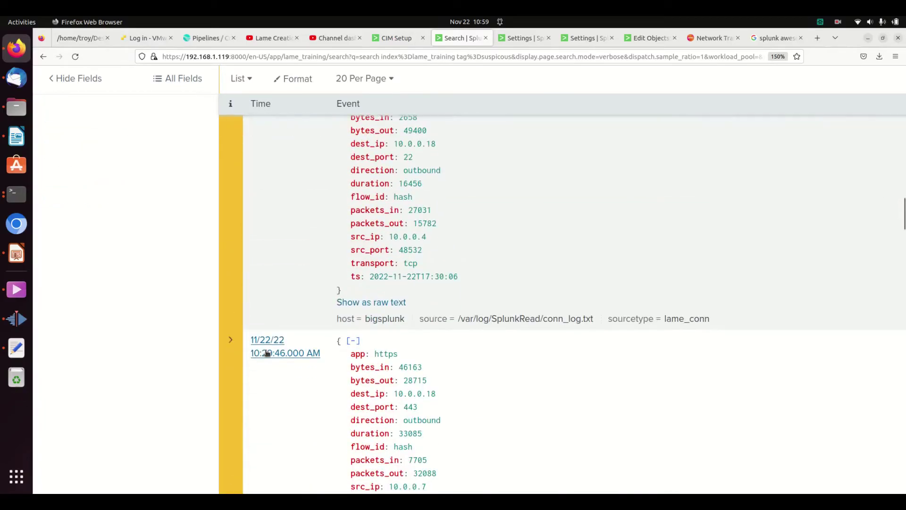
pyautogui.scroll(-10, 264, 353)
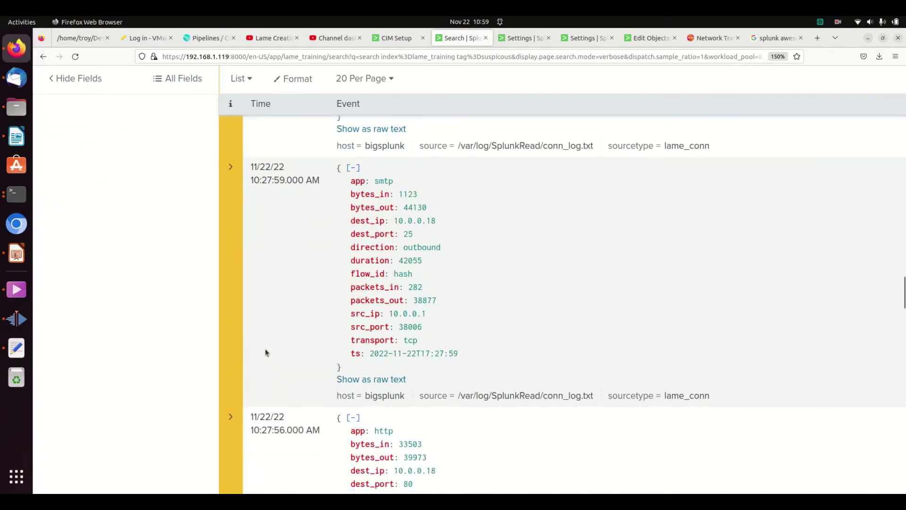
pyautogui.scroll(20, 301, 293)
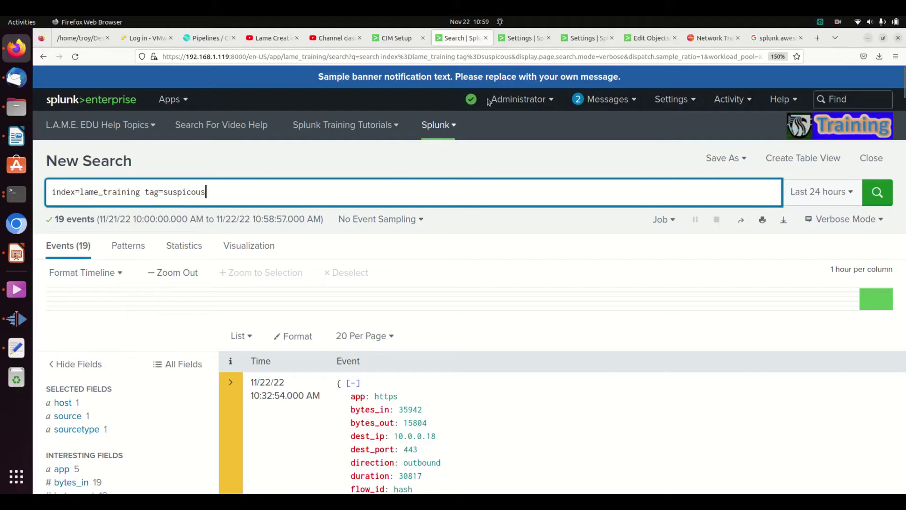
pyautogui.click(524, 38)
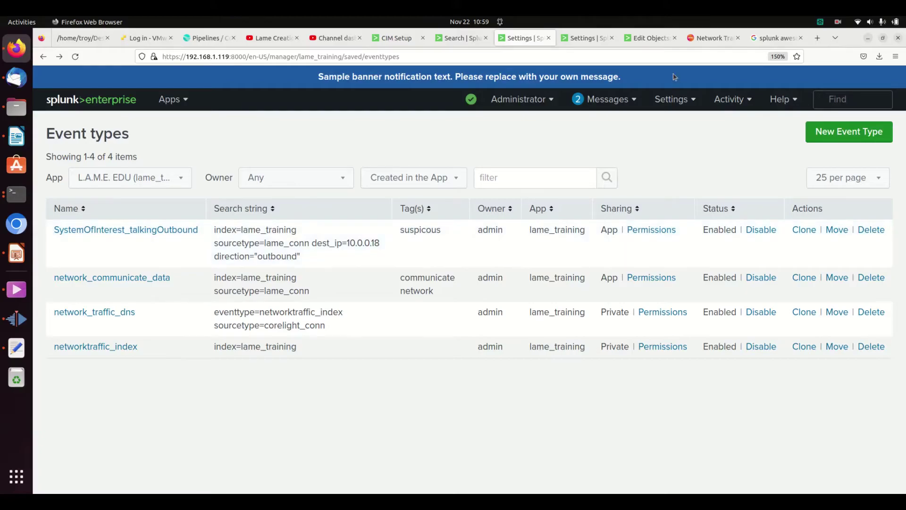
# - Go back to the 19 results of 'index=lame_training tag=suspicous'
pyautogui.click(465, 38)
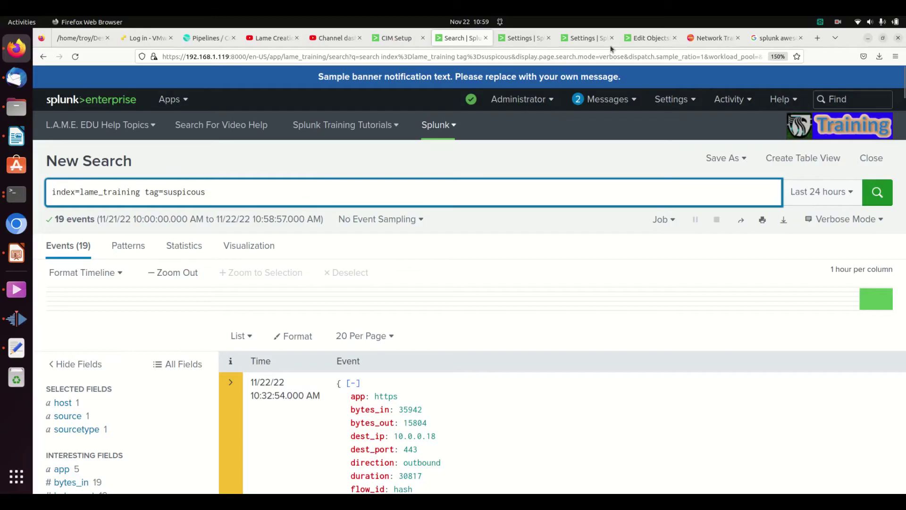
pyautogui.click(638, 36)
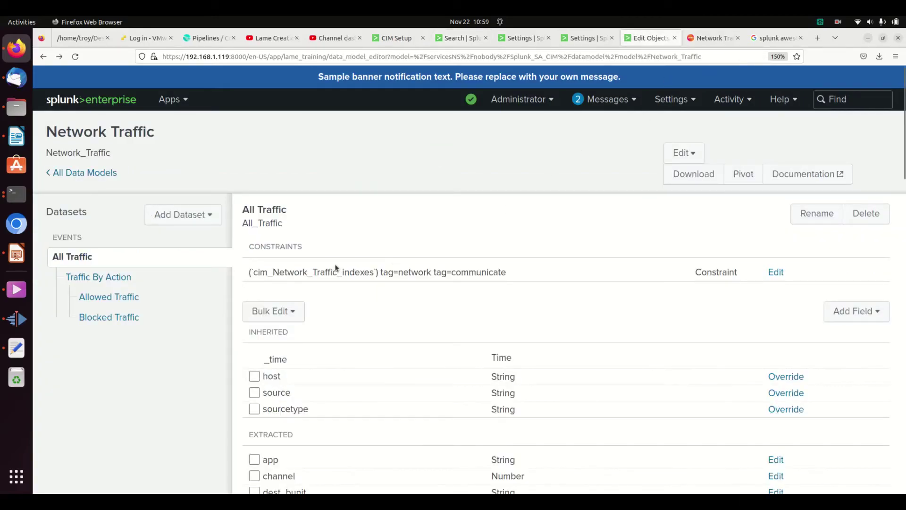
pyautogui.click(457, 40)
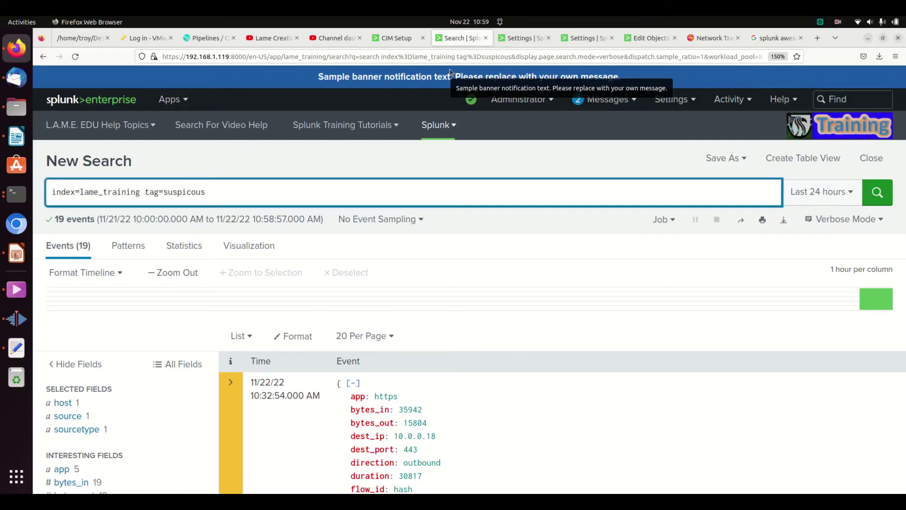
pyautogui.doubleClick(233, 199)
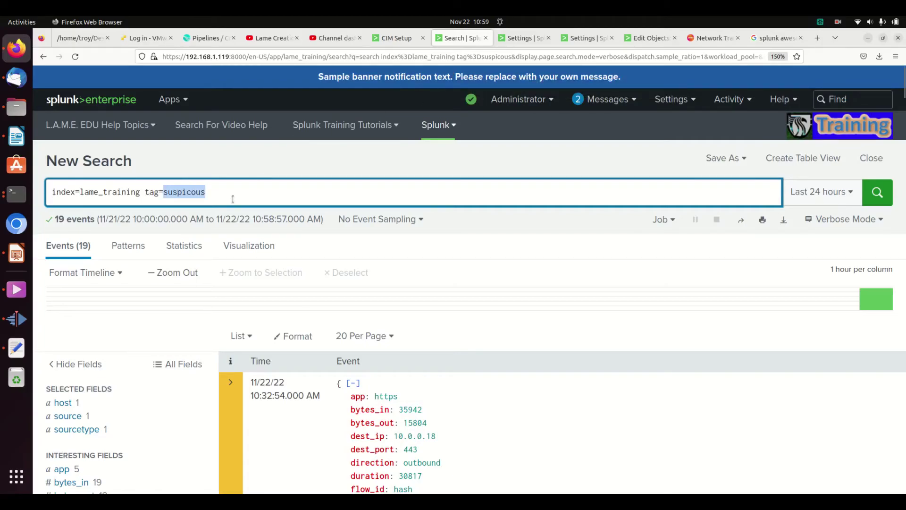